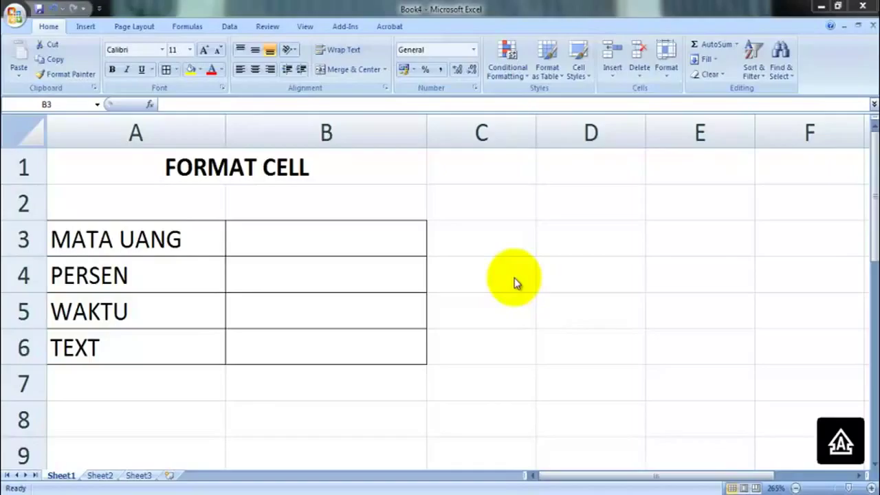
# Step: Enter 15000000 in cell B3 beside MATA UANG and apply the Rp Indonesian (Indonesia) accounting format to it
pyautogui.click(387, 239)
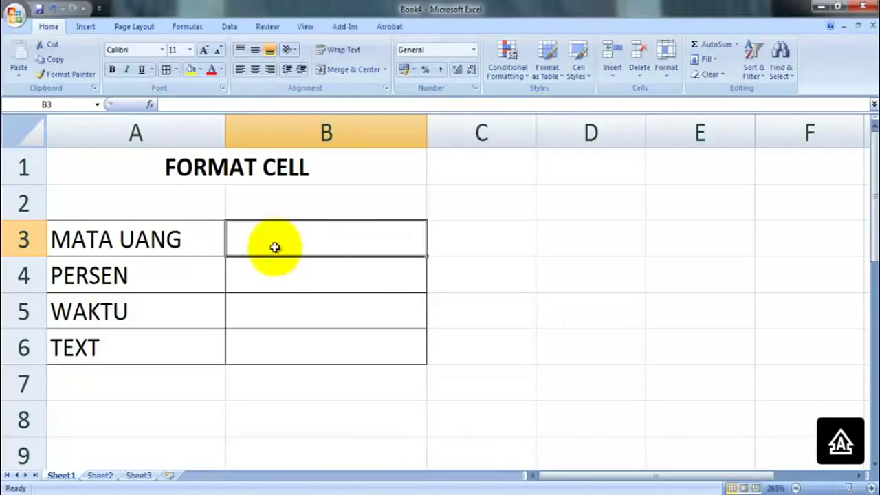
pyautogui.click(273, 275)
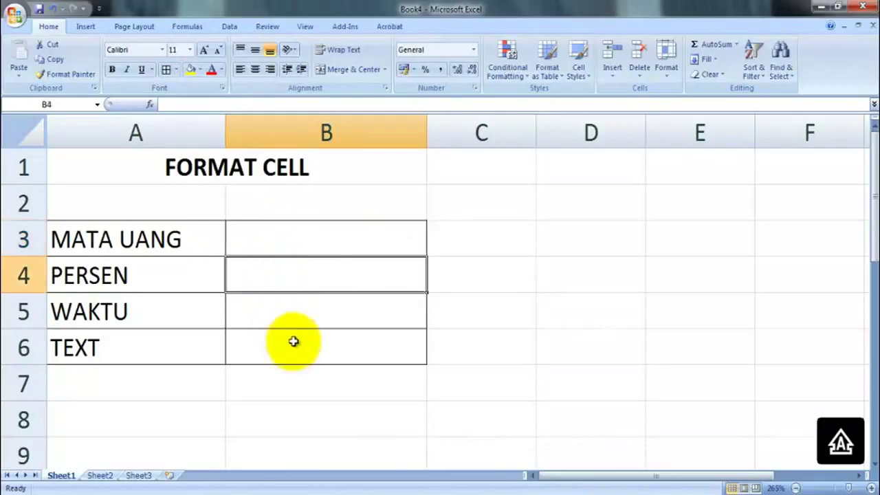
pyautogui.click(341, 241)
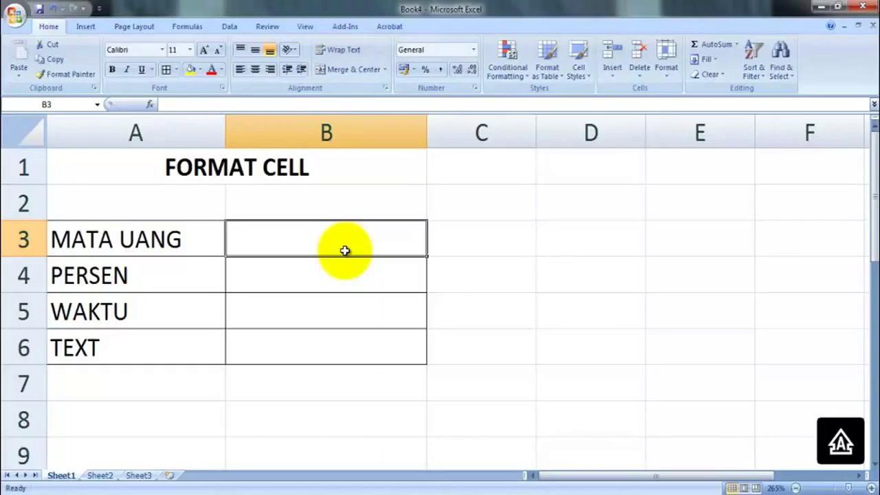
pyautogui.write('15')
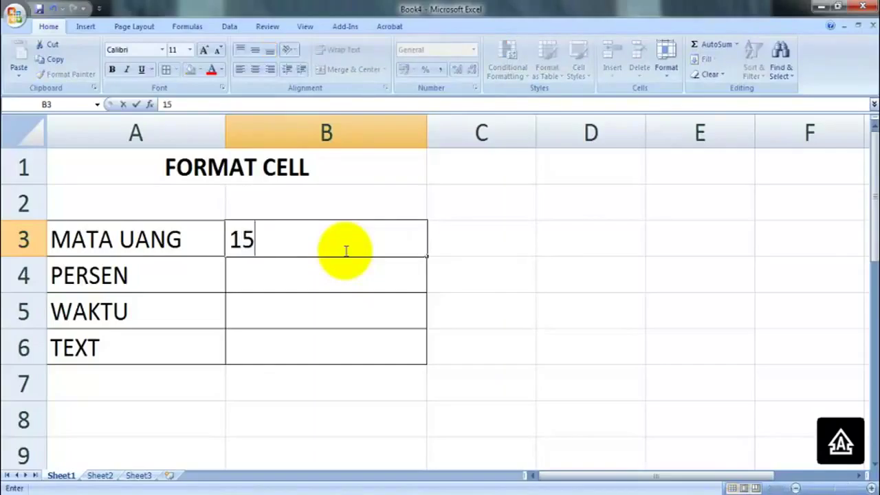
pyautogui.write('000000')
pyautogui.hotkey('ctrl', 'Return')
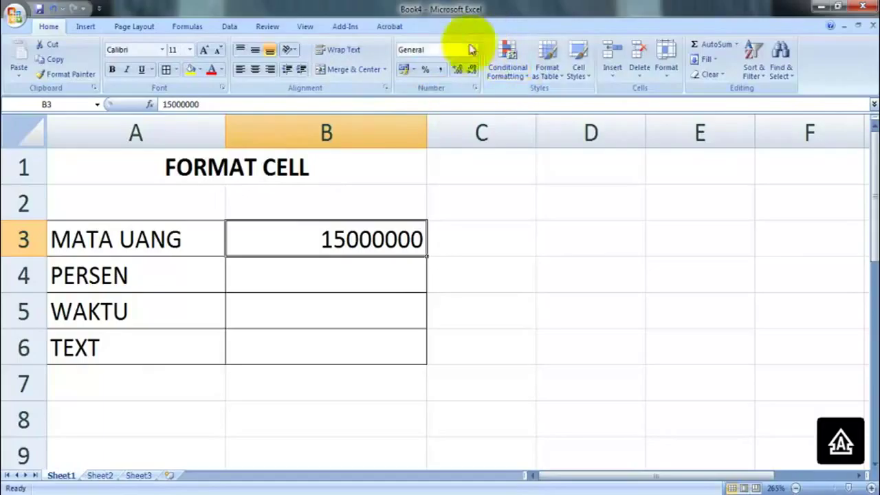
pyautogui.click(414, 71)
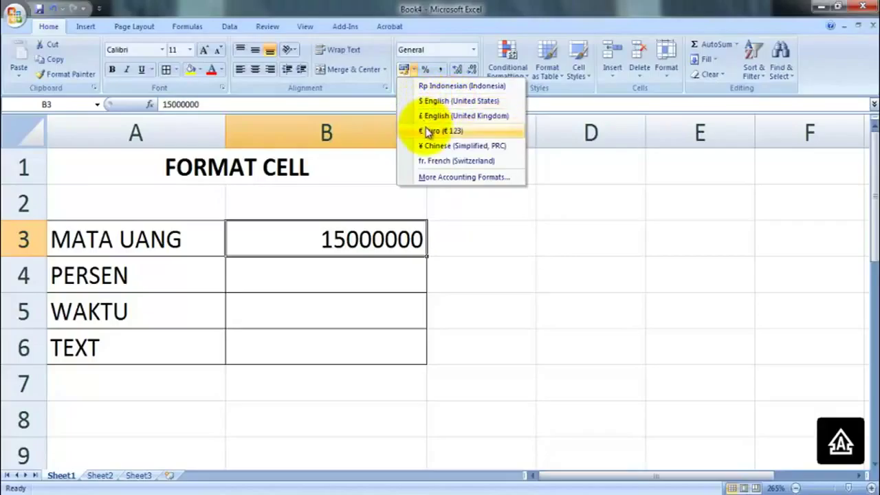
pyautogui.click(433, 89)
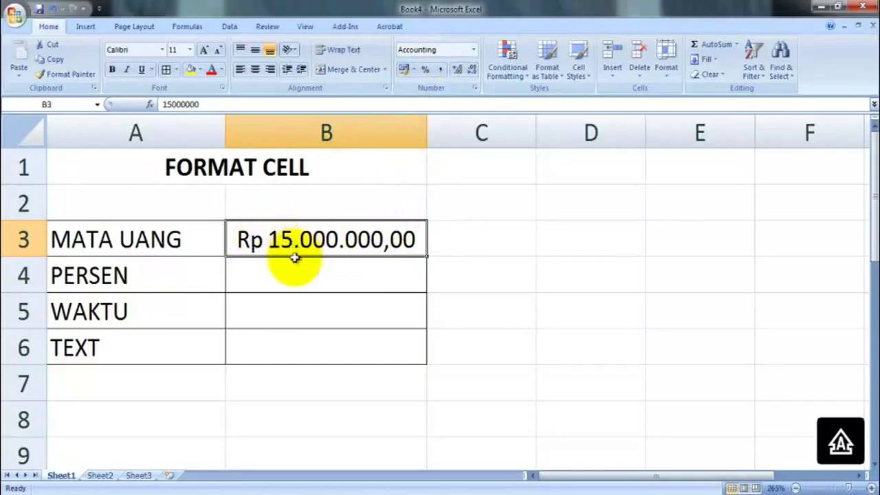
# Step: Try entering 20 in cell B4 before applying the percentage format, and undo the formatting and clear the cell
pyautogui.click(300, 280)
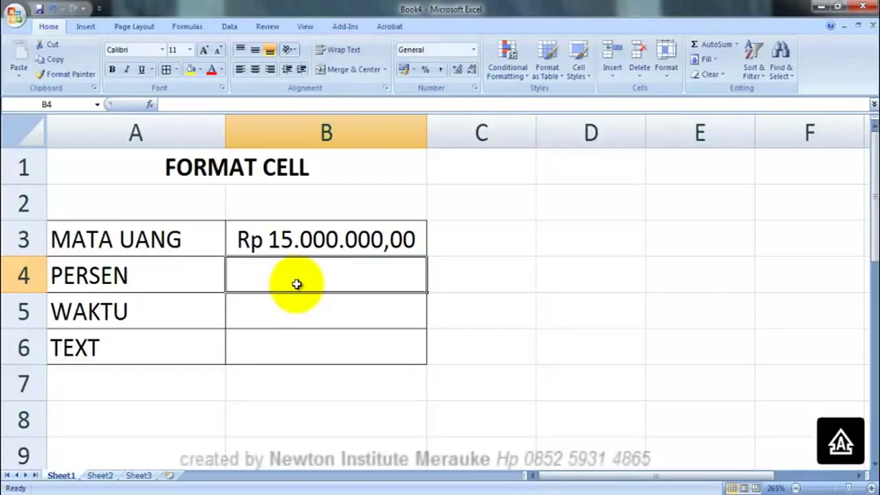
pyautogui.write('20')
pyautogui.press('Return')
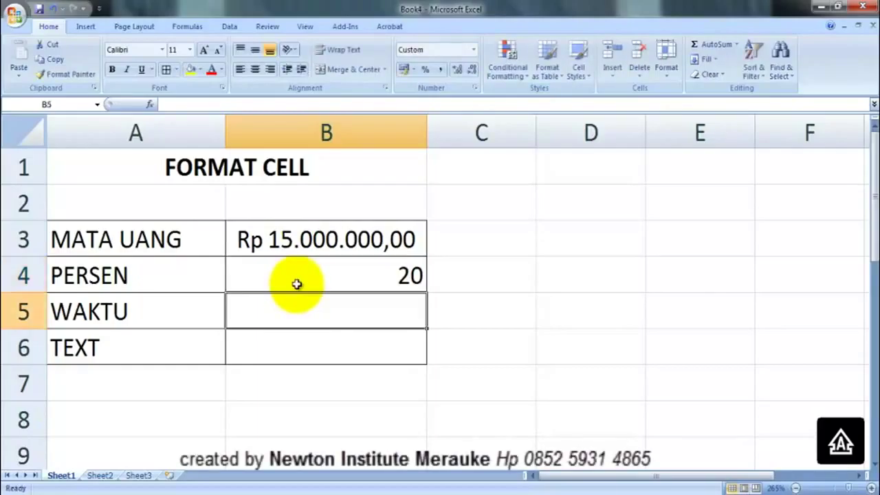
pyautogui.click(296, 283)
pyautogui.hotkey('ctrl', 'shift', '5')
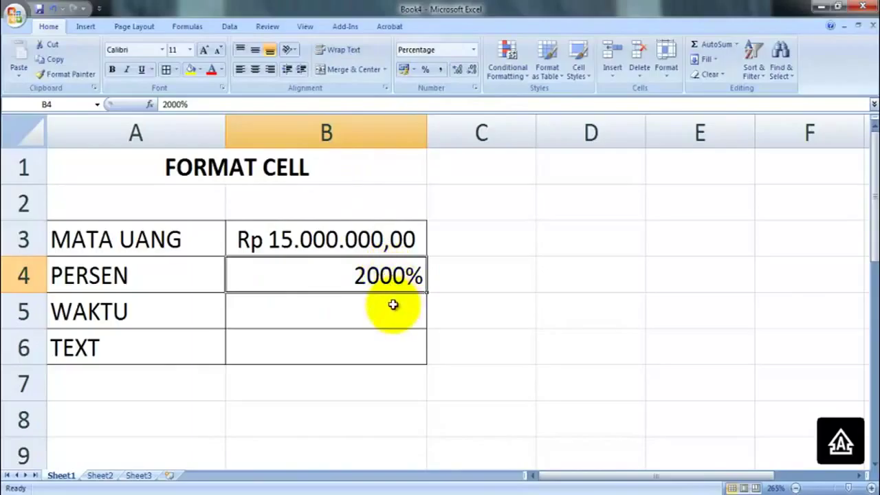
pyautogui.hotkey('ctrl', 'z')
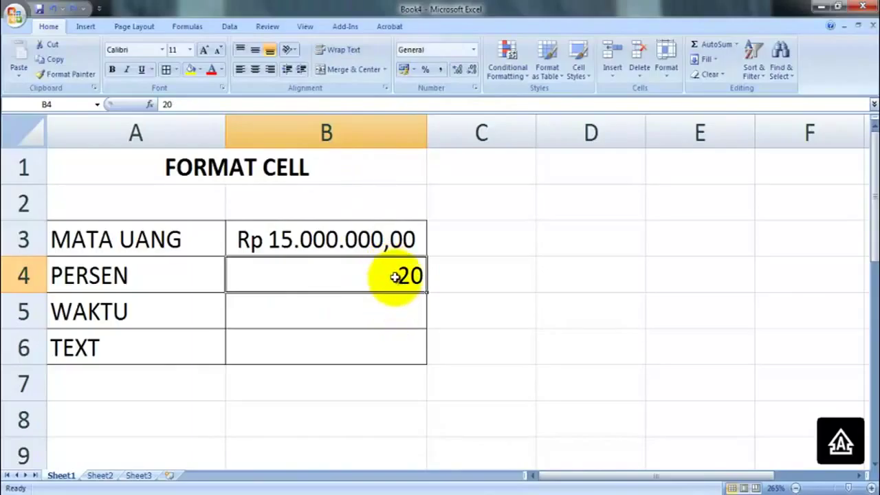
pyautogui.press('Delete')
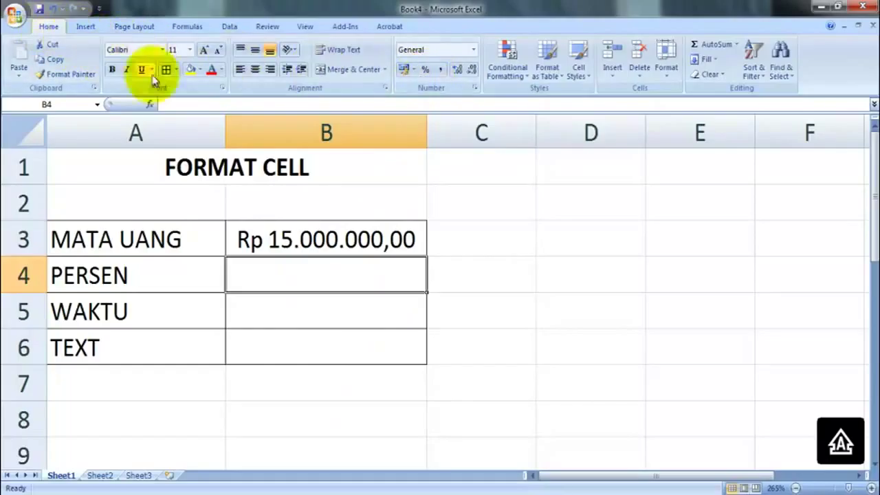
# Step: Apply the percentage format to the empty cell B4 beside PERSEN and enter 20% in it
pyautogui.click(427, 71)
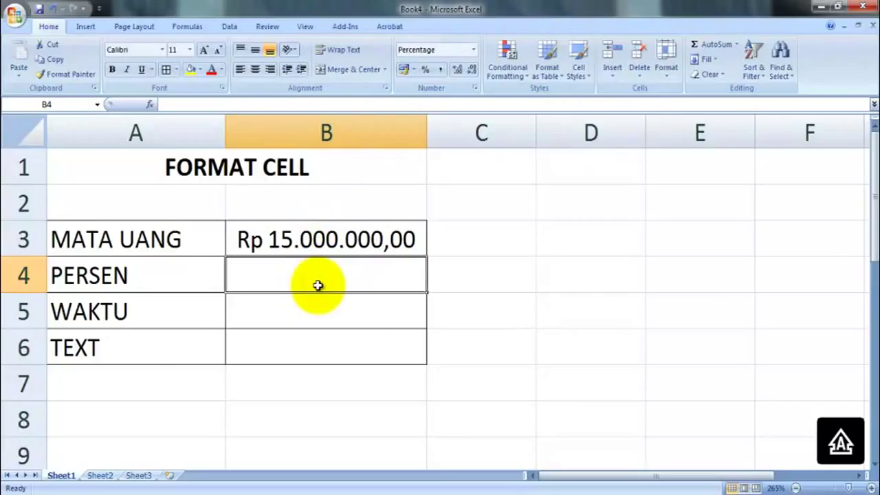
pyautogui.write('20')
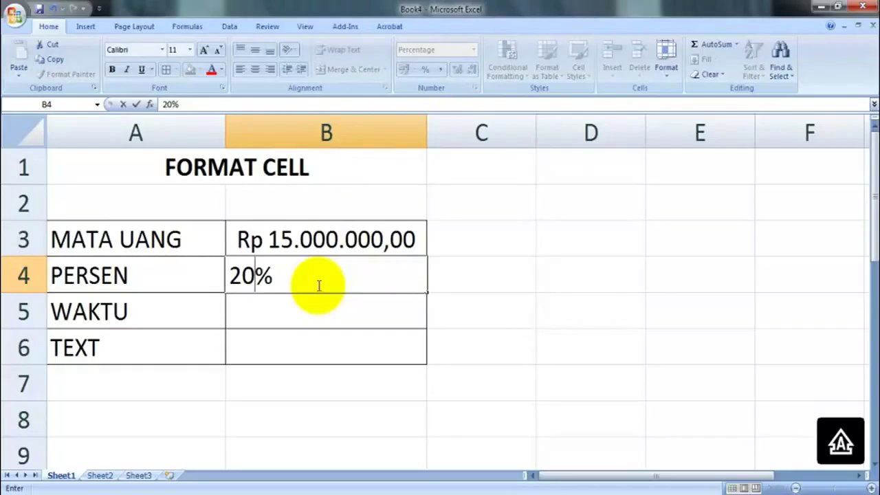
pyautogui.press('Return')
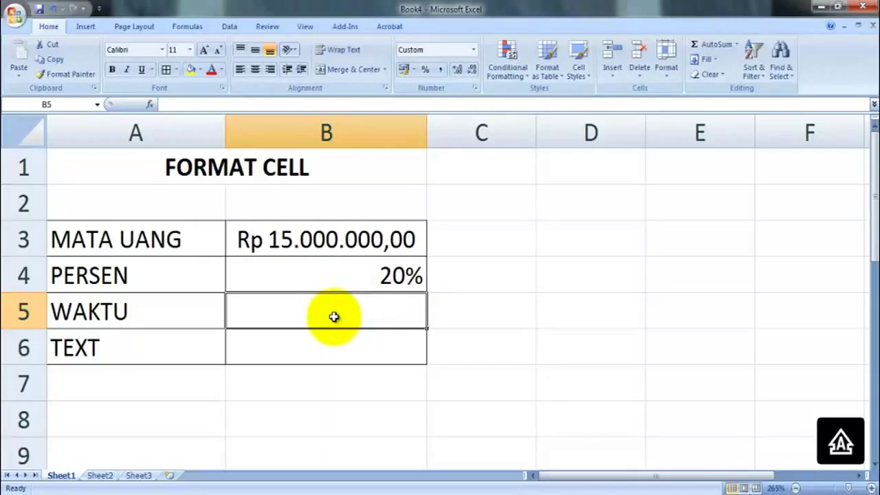
# Step: Enter the date 12 JULI 1987 in cell B5 beside WAKTU
pyautogui.write('12 JU')
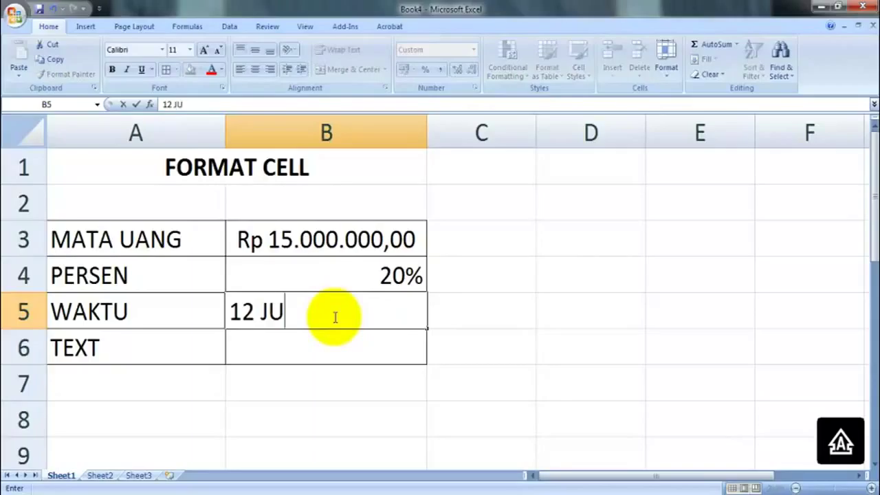
pyautogui.write('LI 19')
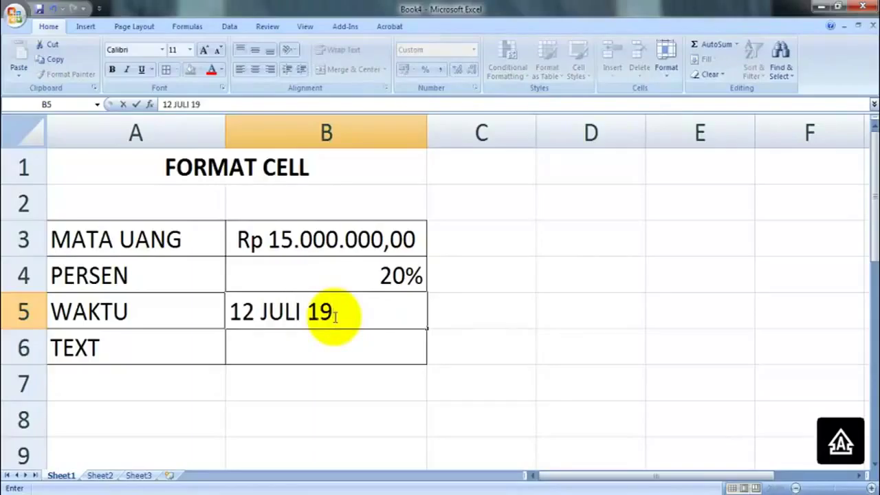
pyautogui.write('87')
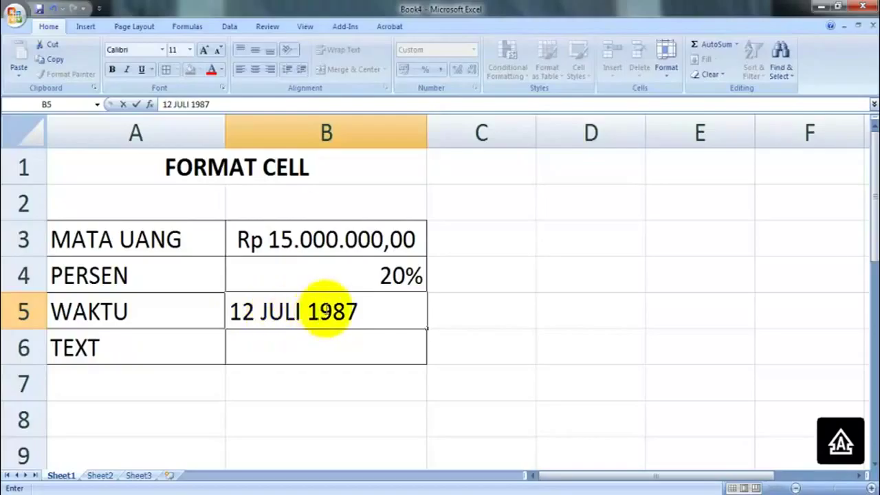
pyautogui.click(379, 357)
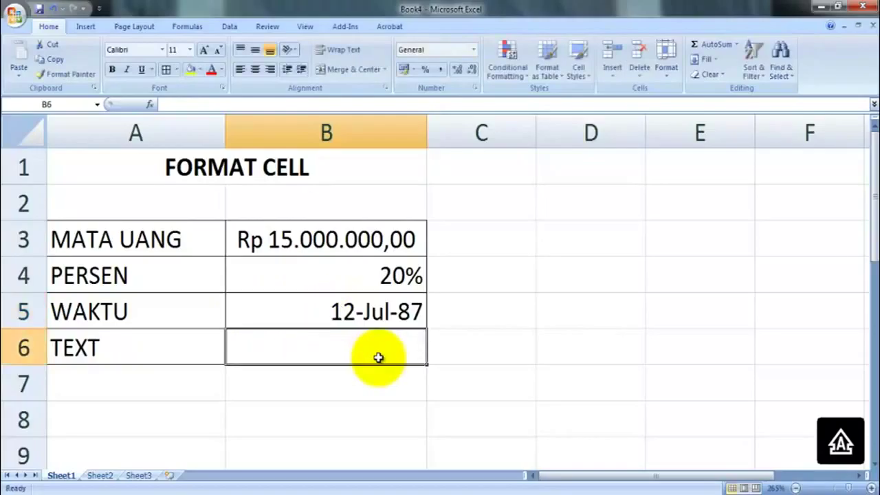
# Step: Change the number format of the date in cell B5 to Long Date
pyautogui.click(373, 314)
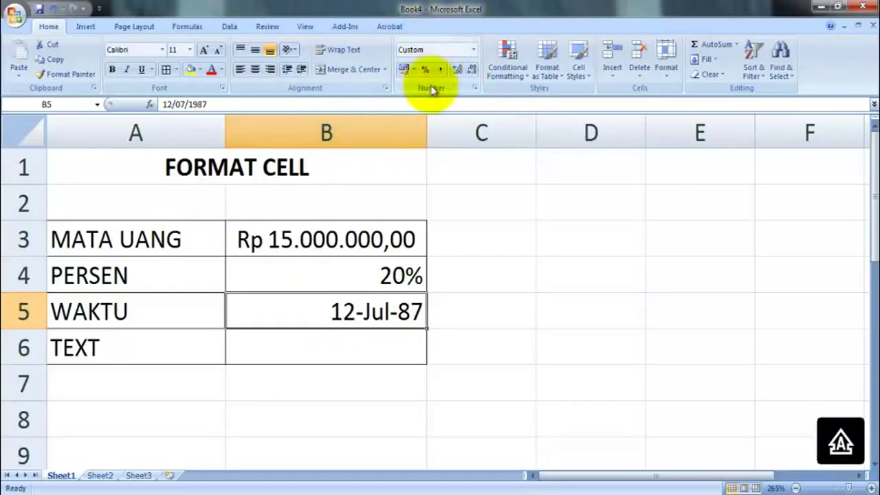
pyautogui.click(473, 53)
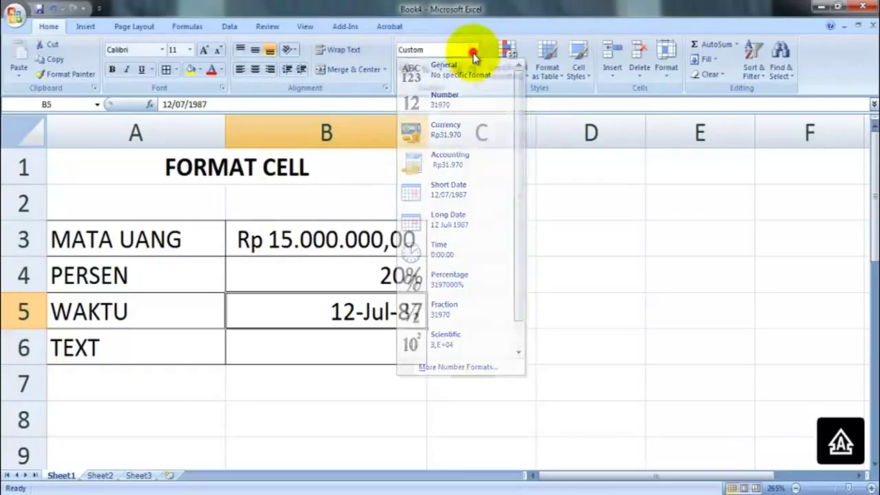
pyautogui.click(473, 54)
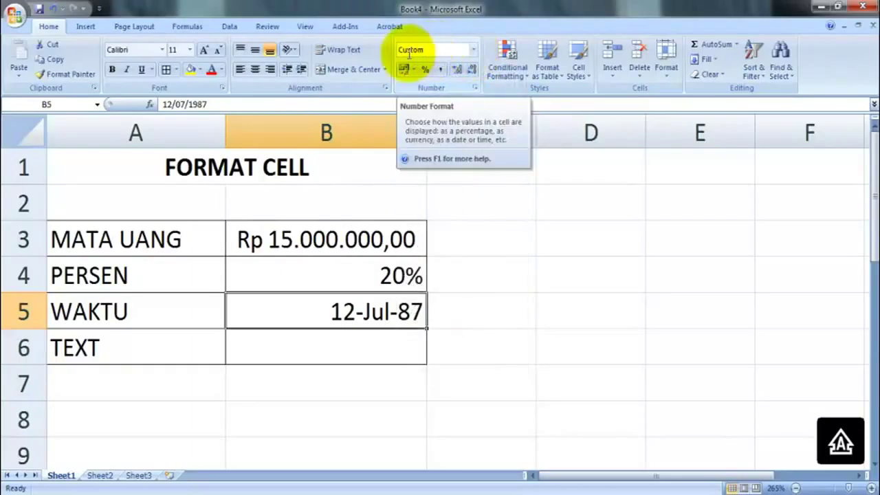
pyautogui.click(473, 50)
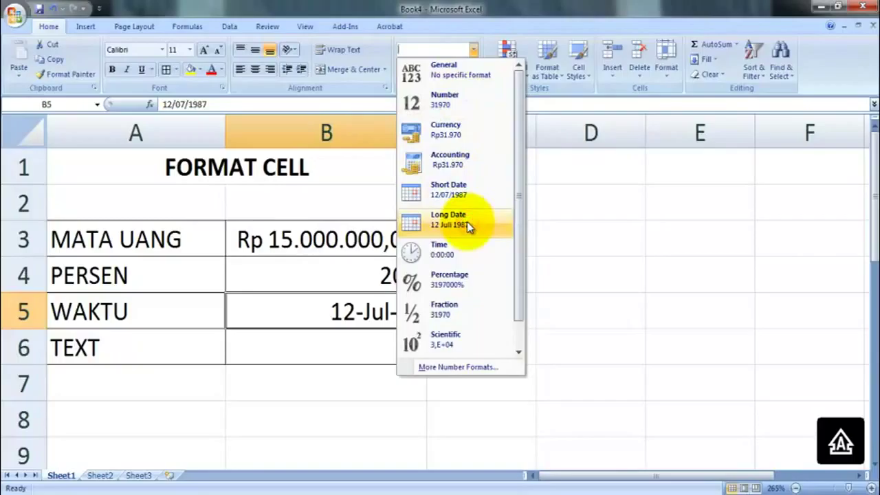
pyautogui.click(467, 222)
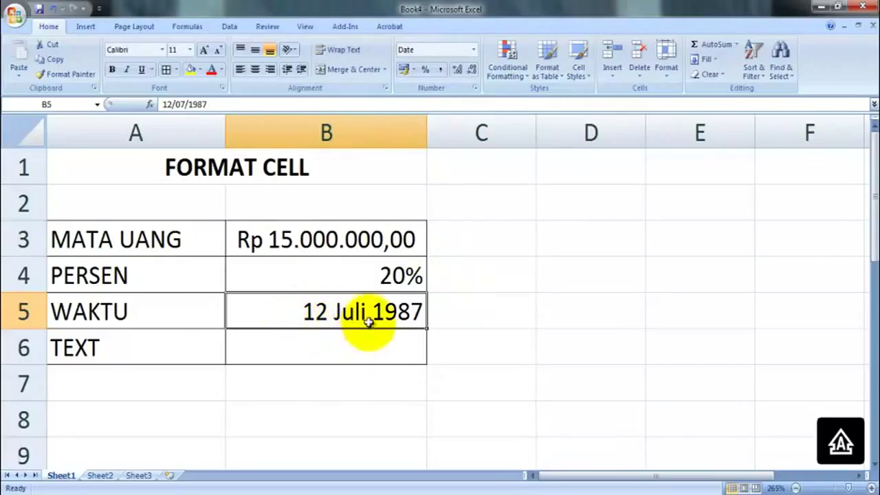
# Step: Try the leading-zero numbers 0157 and 09 in cell B6 beside TEXT under the General format
pyautogui.click(408, 343)
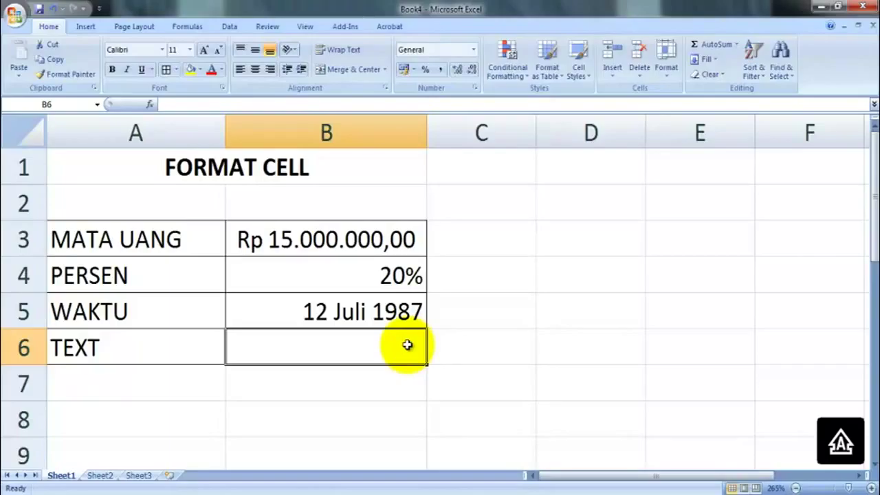
pyautogui.write('0')
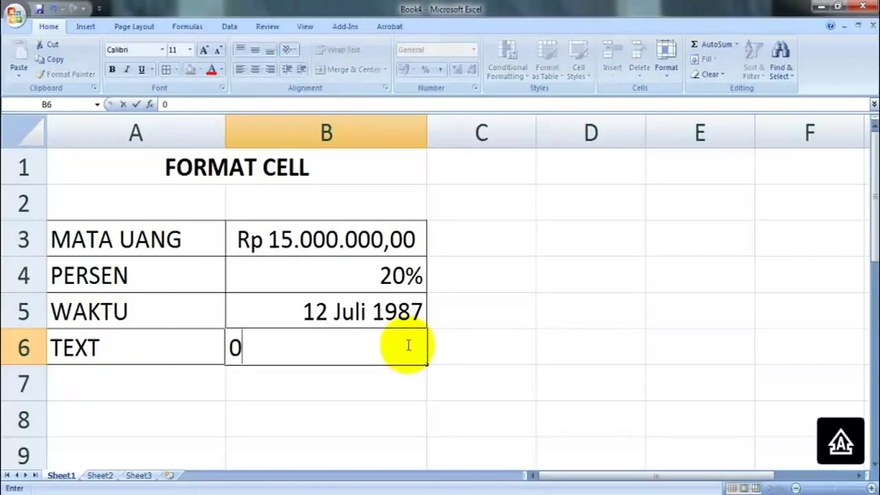
pyautogui.write('157')
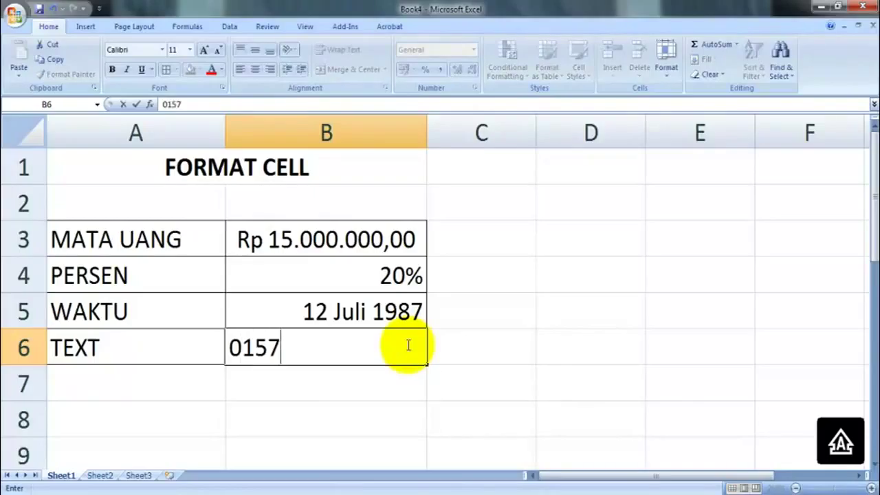
pyautogui.press('Return')
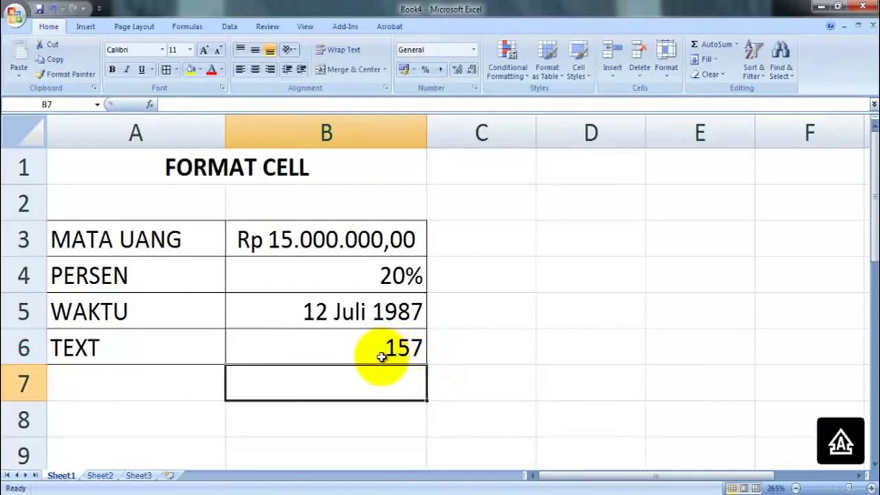
pyautogui.click(385, 349)
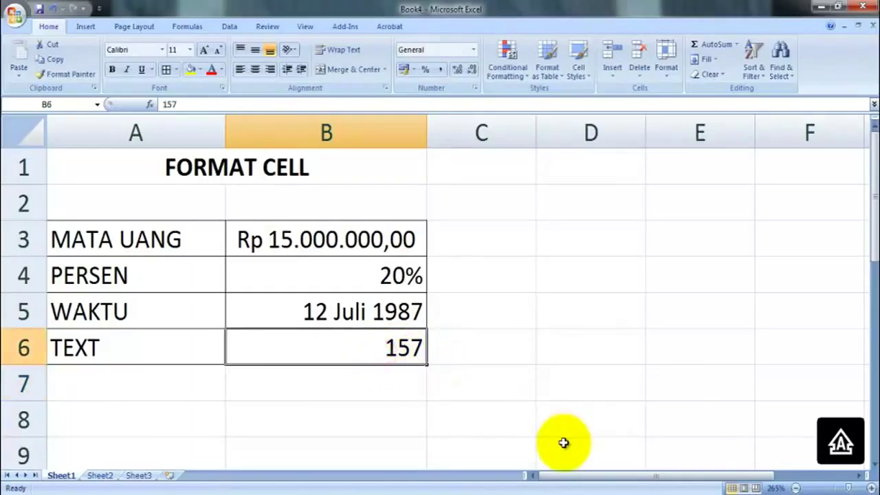
pyautogui.write('09')
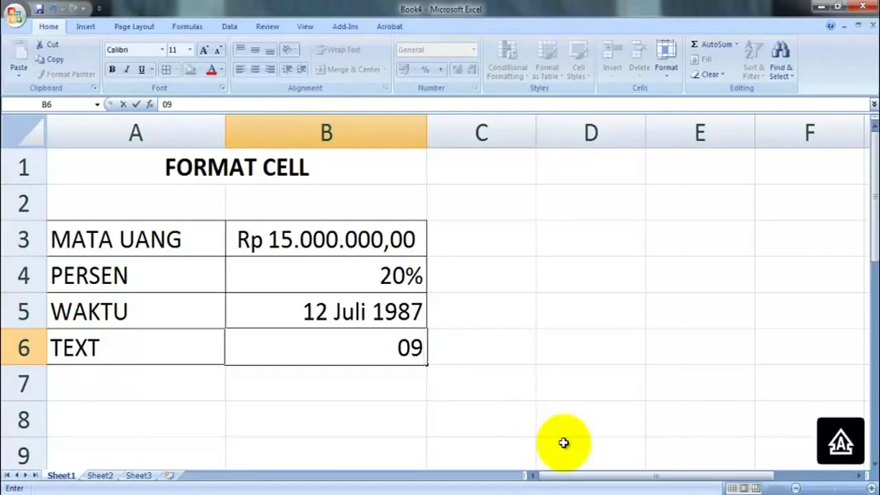
pyautogui.press('Return')
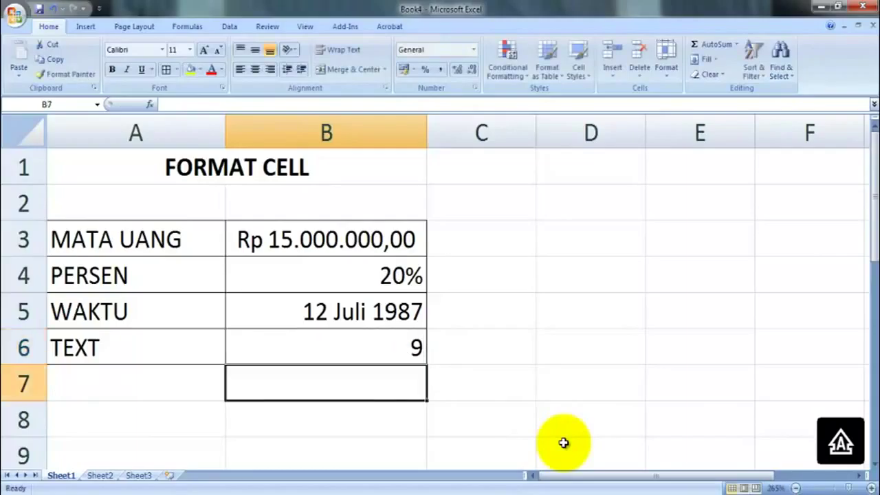
# Step: Replace the content of cell B6 with 0189 and select that cell again
pyautogui.click(400, 349)
pyautogui.write('01')
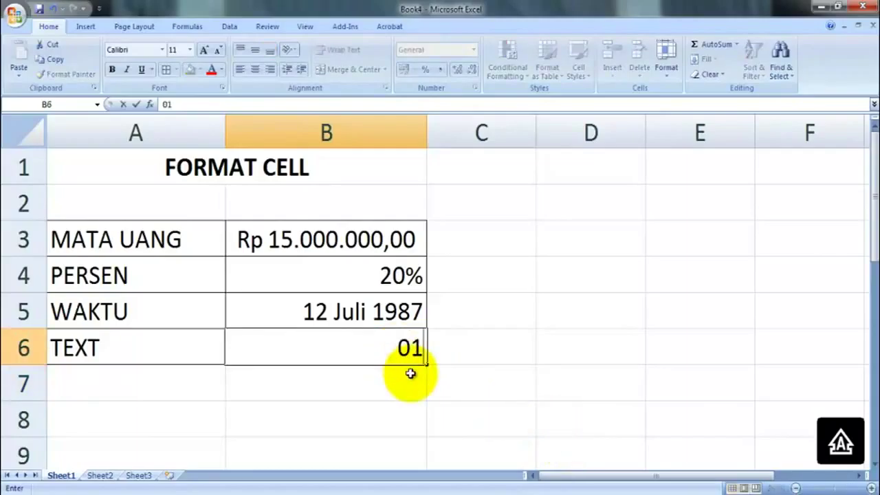
pyautogui.write('89')
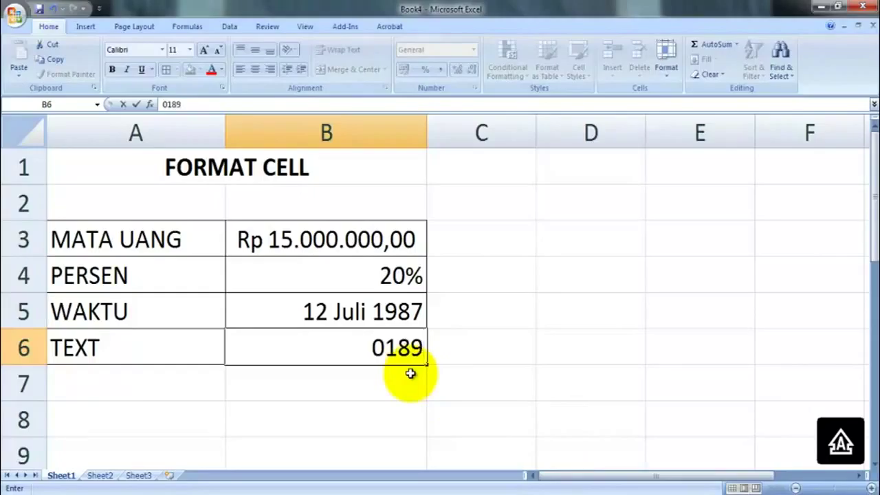
pyautogui.press('Return')
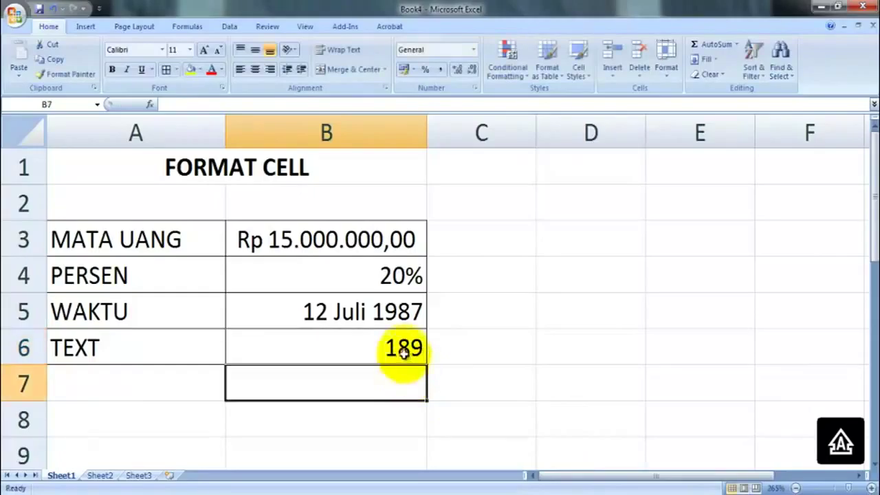
pyautogui.click(400, 349)
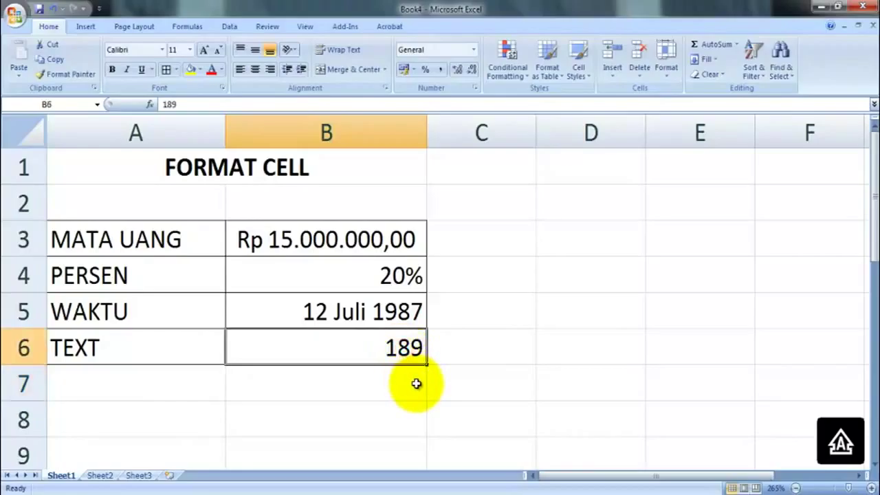
# Step: Clear the content of cell B6 beside TEXT and change its number format to Text
pyautogui.press('Delete')
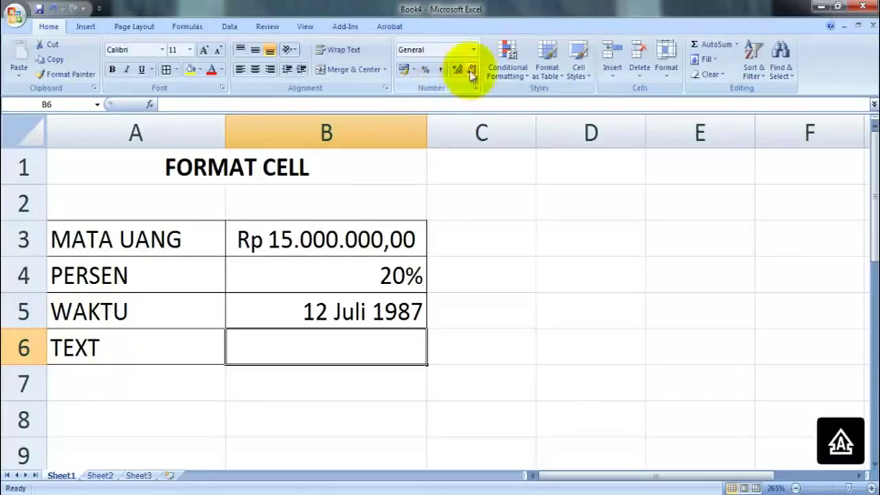
pyautogui.click(474, 50)
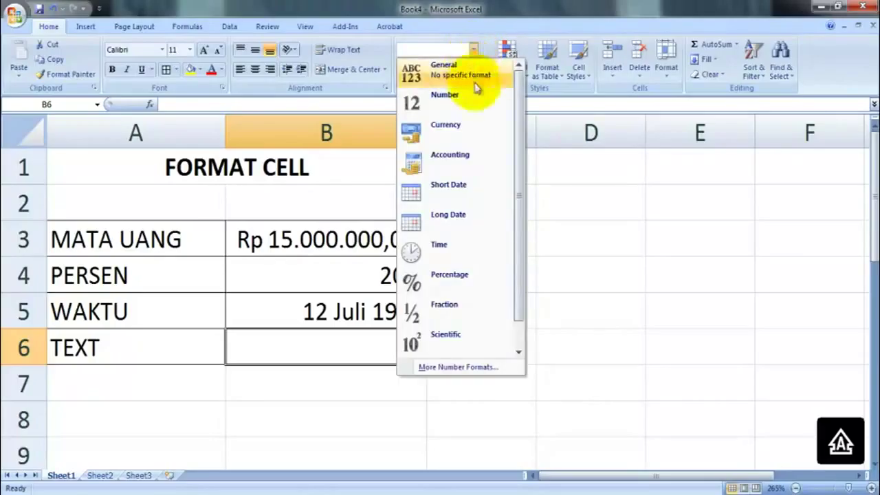
pyautogui.scroll(-1, 479, 171)
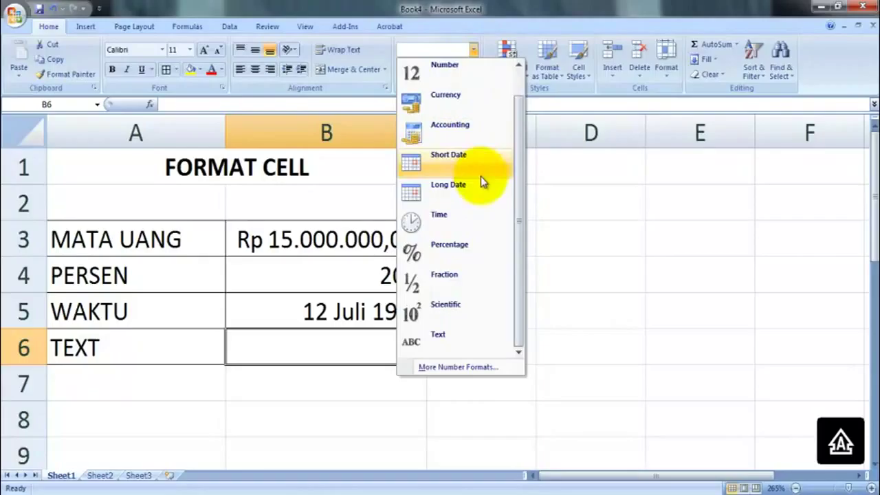
pyautogui.click(442, 347)
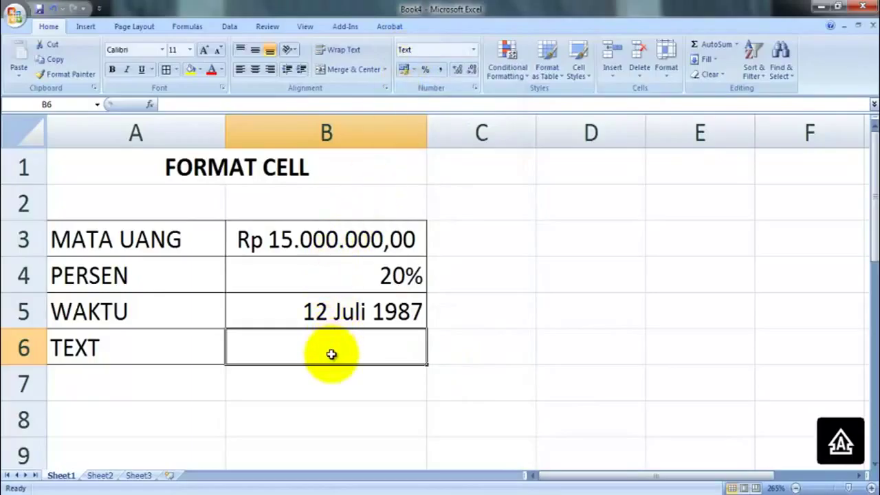
# Step: Enter the leading-zero number 0179 in the Text-formatted cell B6 and select that cell again
pyautogui.write('01')
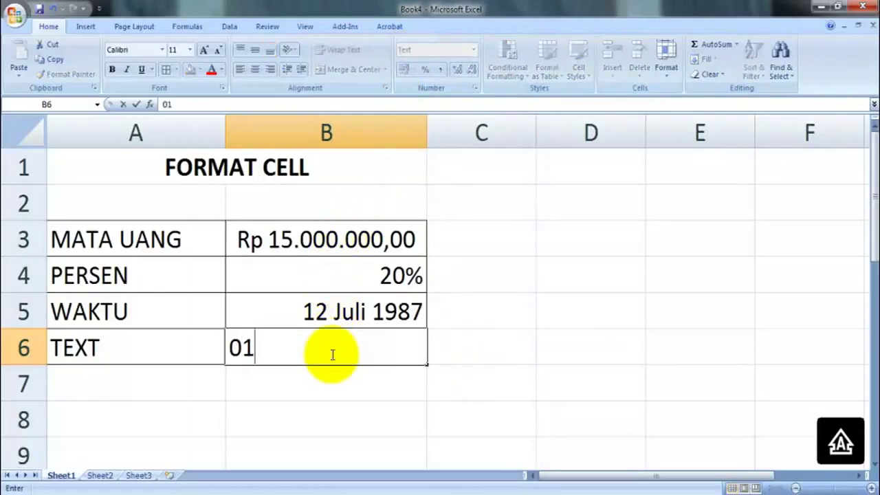
pyautogui.write('79')
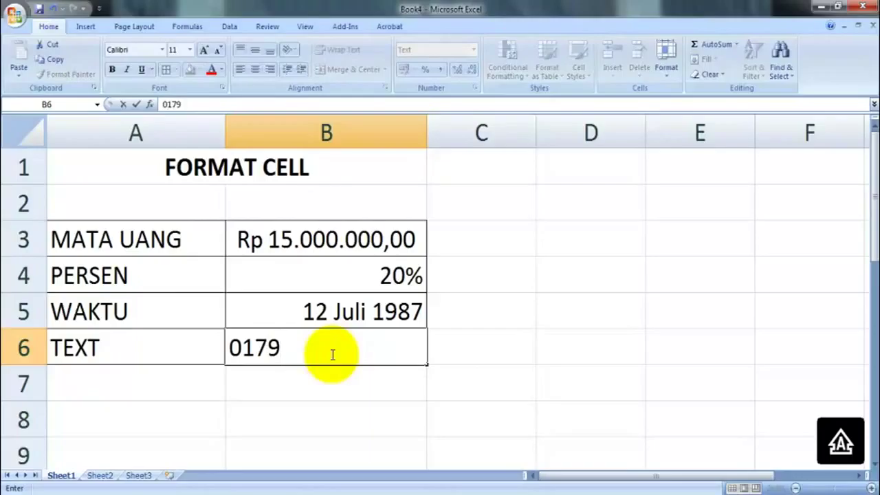
pyautogui.press('Return')
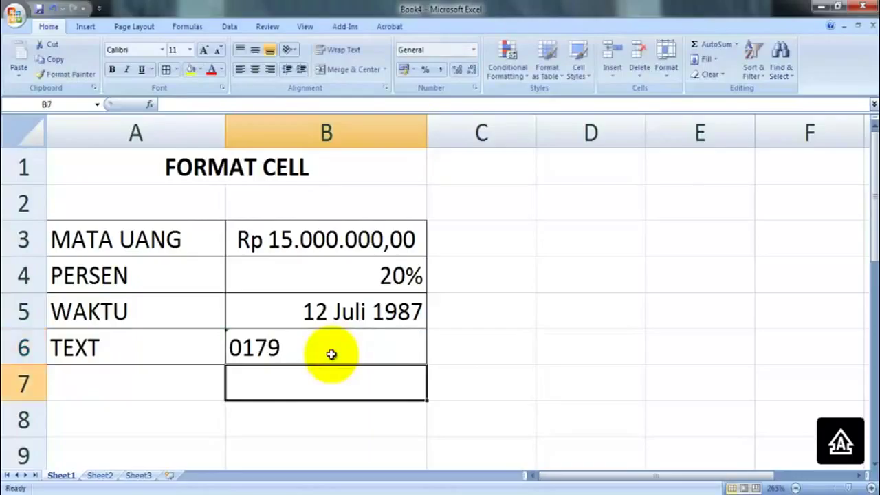
pyautogui.click(283, 344)
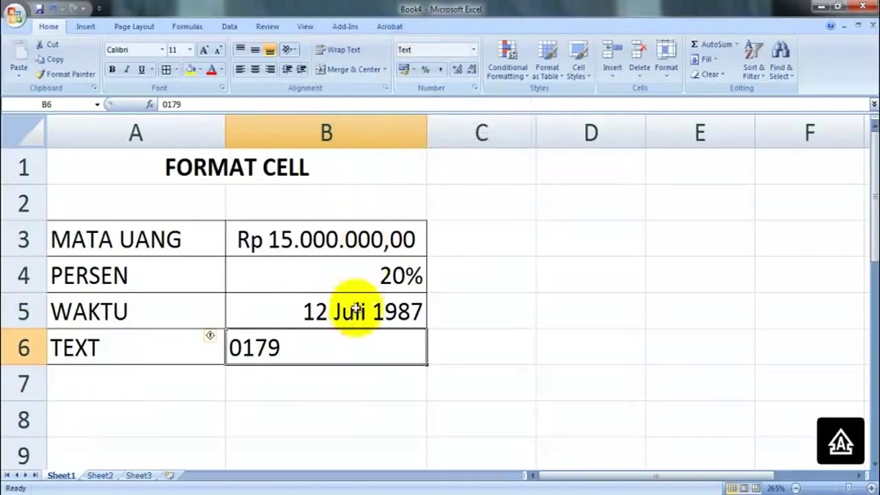
# Step: Review the number formats applied to the MATA UANG, WAKTU and TEXT values in cells B3, B5 and B6
pyautogui.click(339, 384)
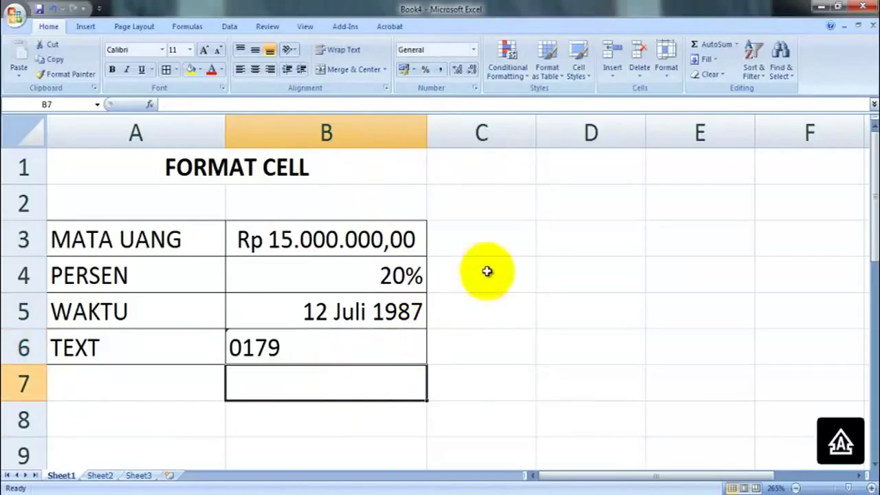
pyautogui.click(506, 234)
pyautogui.click(506, 204)
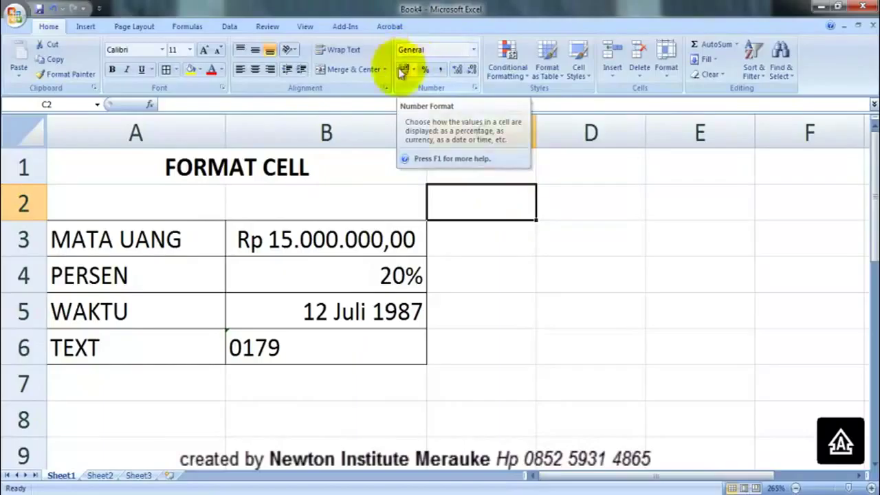
pyautogui.click(319, 234)
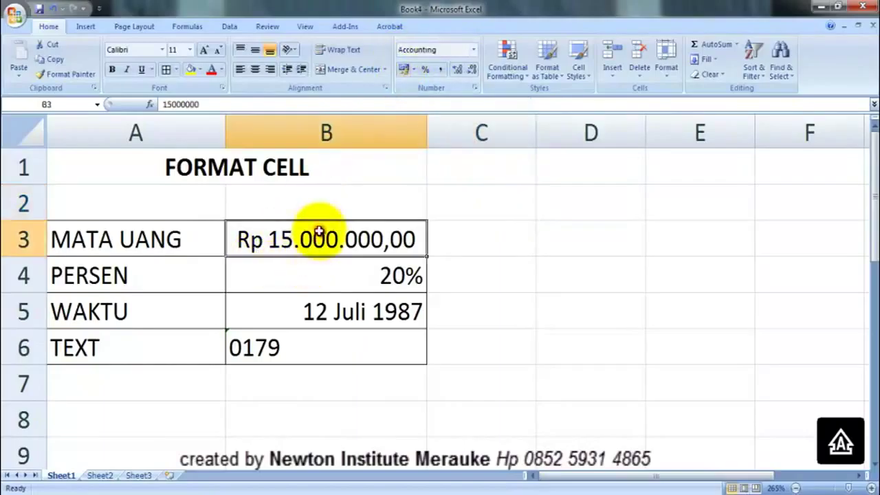
pyautogui.click(295, 312)
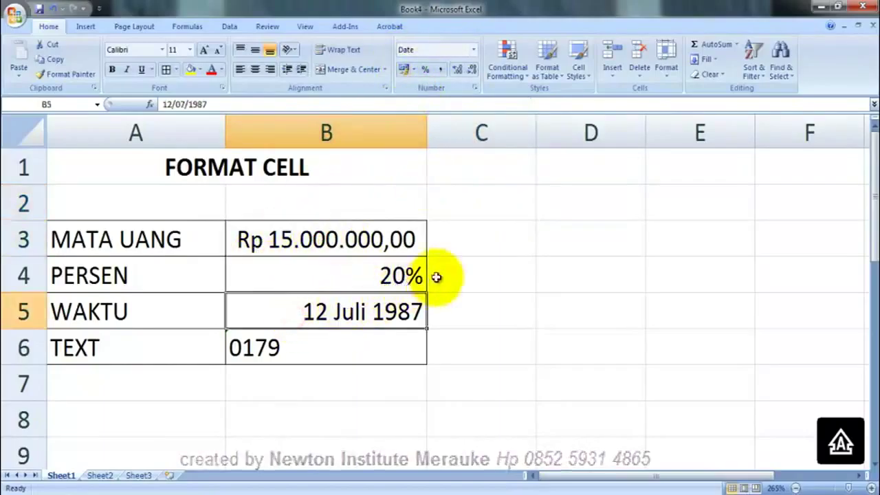
pyautogui.click(319, 347)
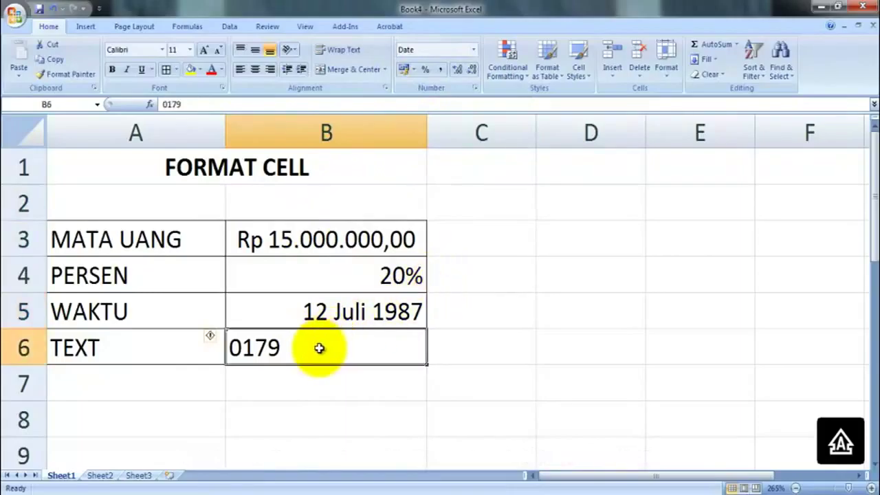
pyautogui.click(344, 403)
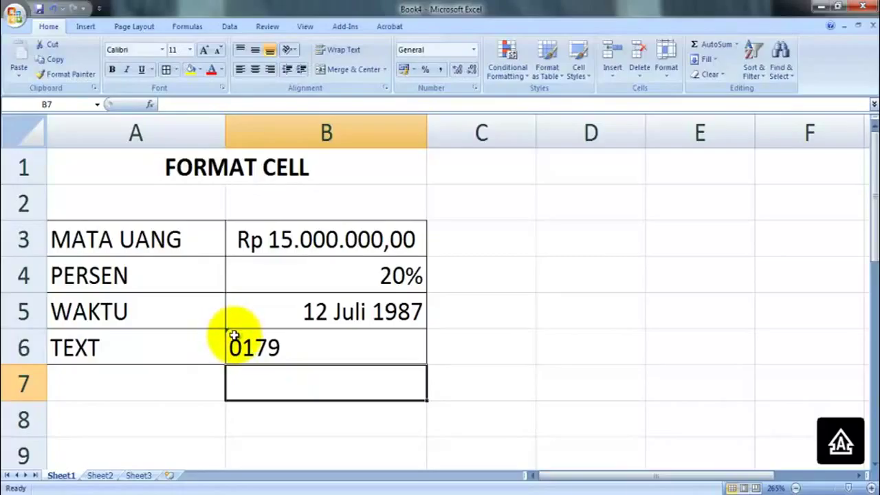
pyautogui.click(343, 431)
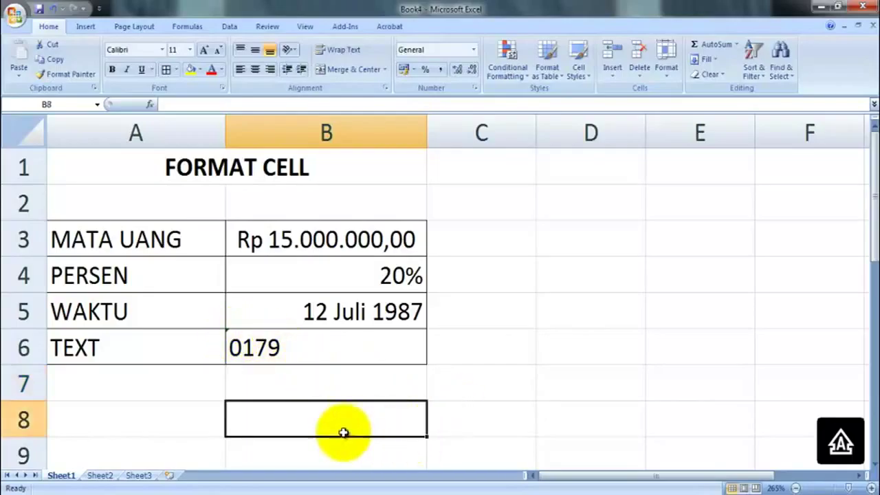
pyautogui.click(320, 352)
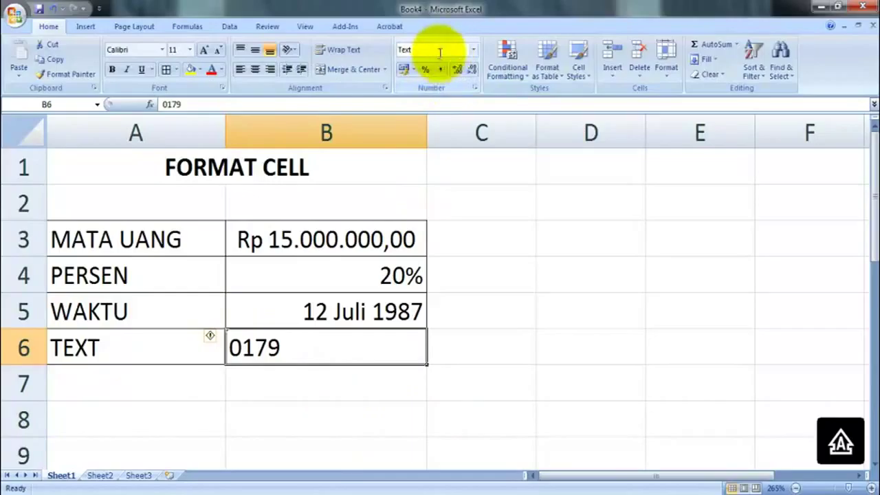
# Step: Enter 0819 with a leading apostrophe in cell B7 under the General format, and reselect the cell to check its content
pyautogui.click(298, 393)
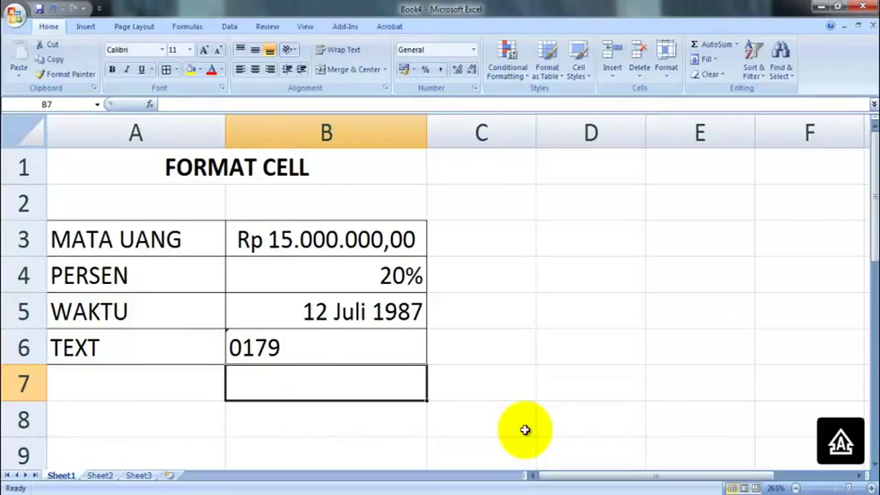
pyautogui.write("'")
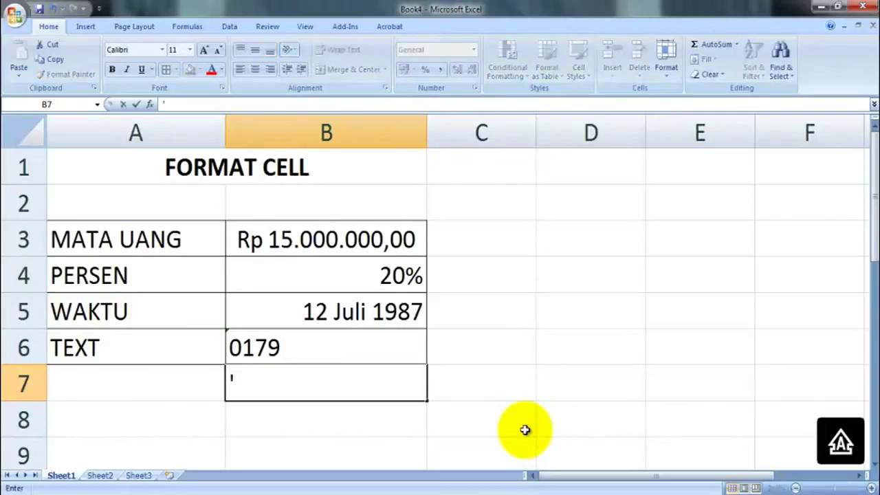
pyautogui.write('0819')
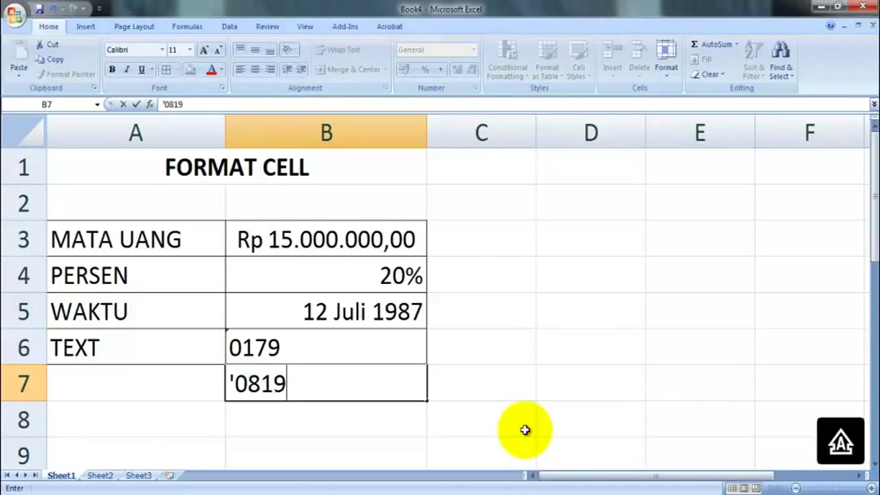
pyautogui.press('Return')
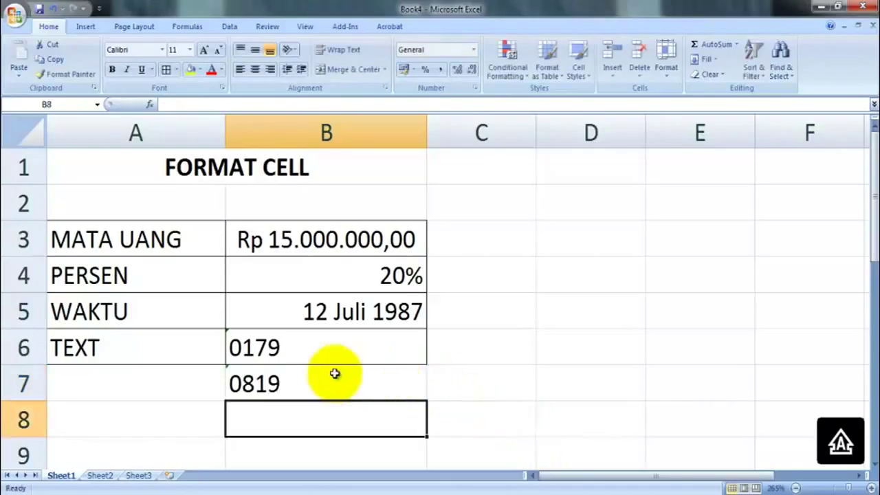
pyautogui.click(257, 381)
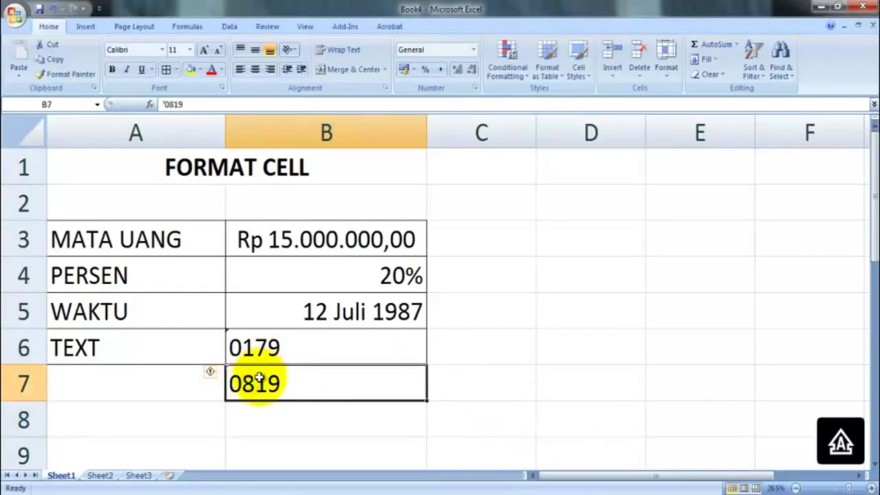
pyautogui.click(263, 418)
pyautogui.click(280, 380)
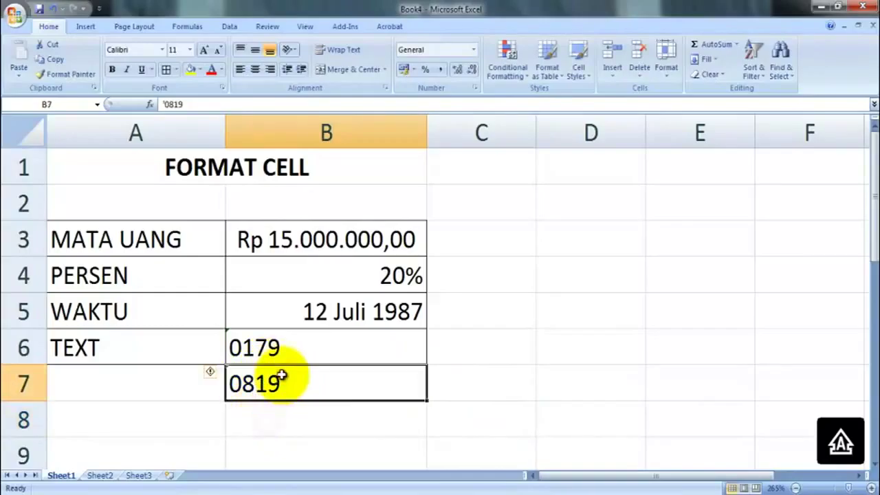